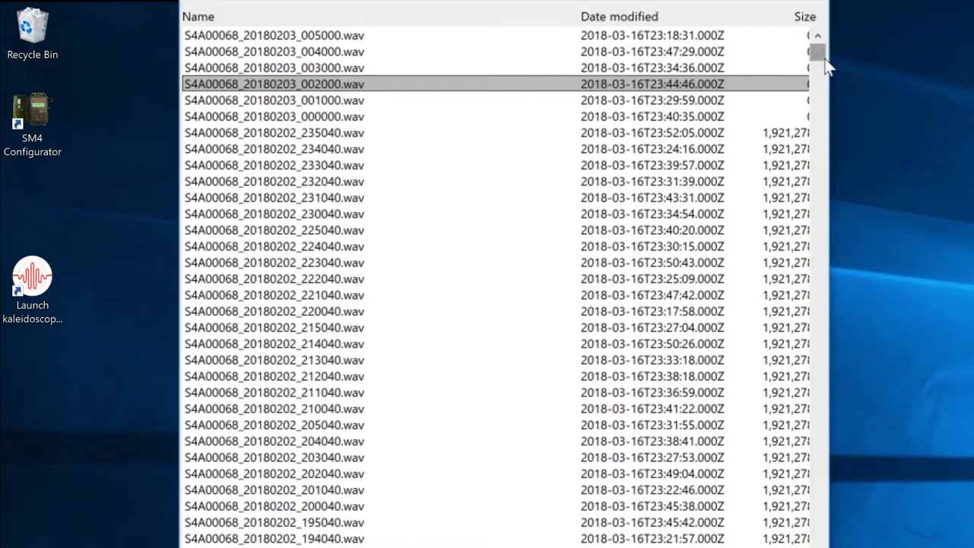
Step: Scroll through the Batch settings to review the WAC/WAV input file and subdirectory options
{"action": "left_click_drag", "start_coordinate": [817, 61], "coordinate": [815, 543]}
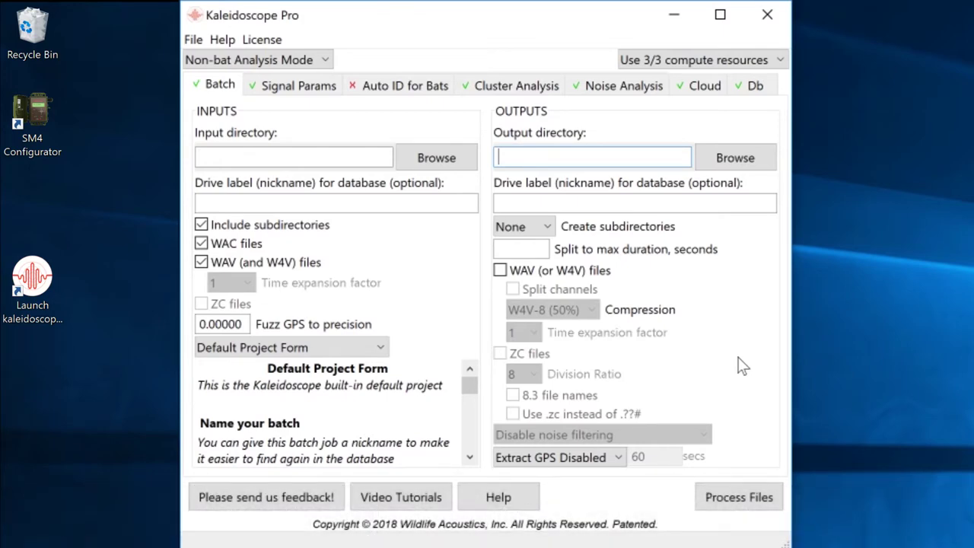
Step: Set the cloud batch input folder to SM4 recordings
{"action": "left_click", "coordinate": [706, 86]}
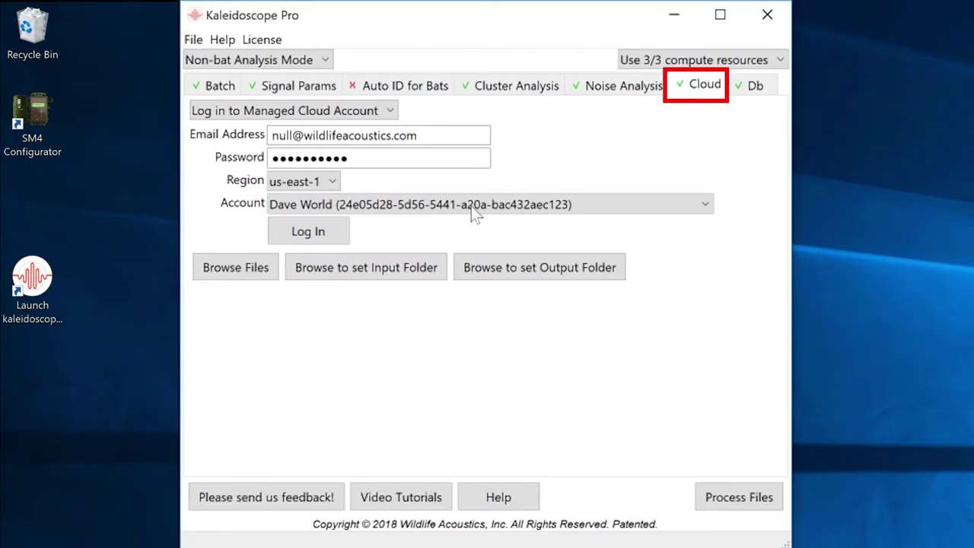
{"action": "left_click", "coordinate": [396, 261]}
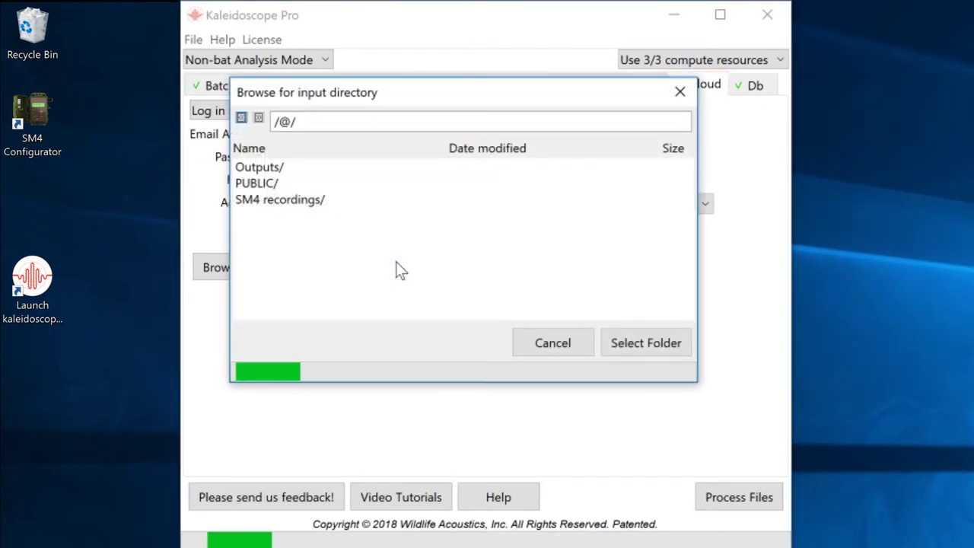
{"action": "double_click", "coordinate": [310, 201]}
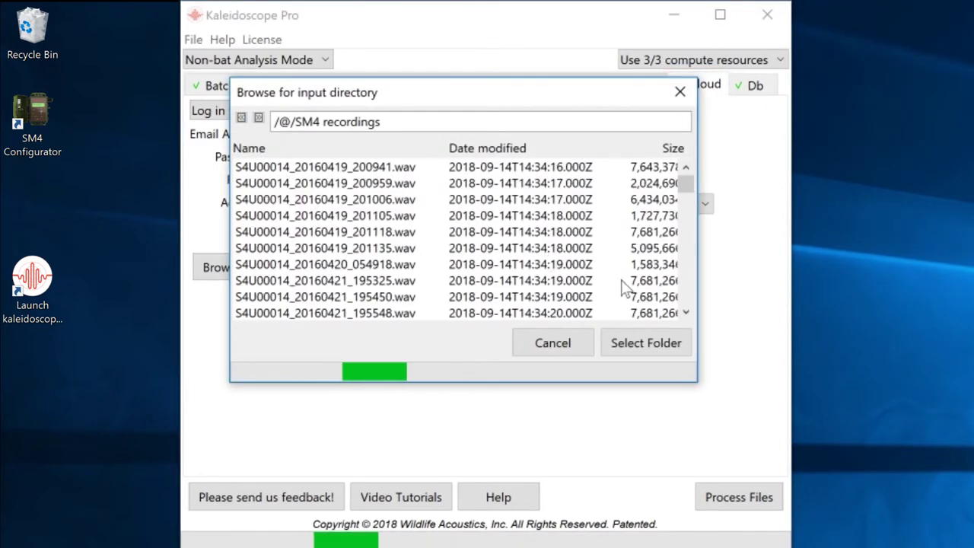
{"action": "left_click", "coordinate": [636, 349]}
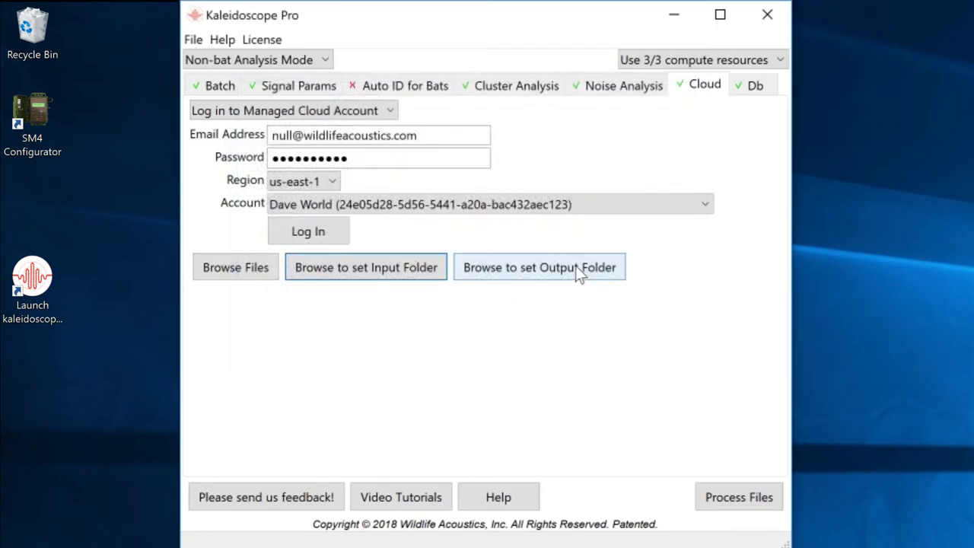
Step: Set the cloud batch output folder to Outputs
{"action": "left_click", "coordinate": [575, 267]}
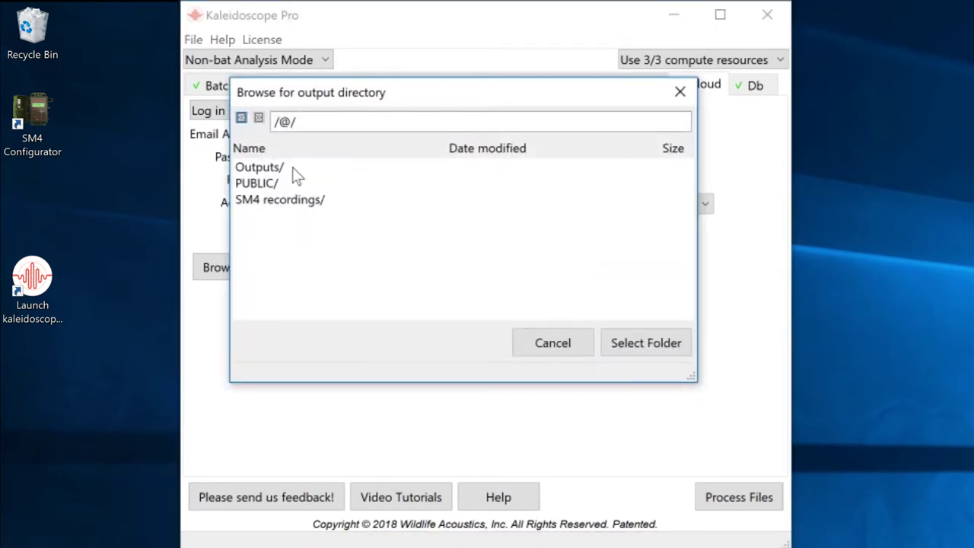
{"action": "double_click", "coordinate": [292, 168]}
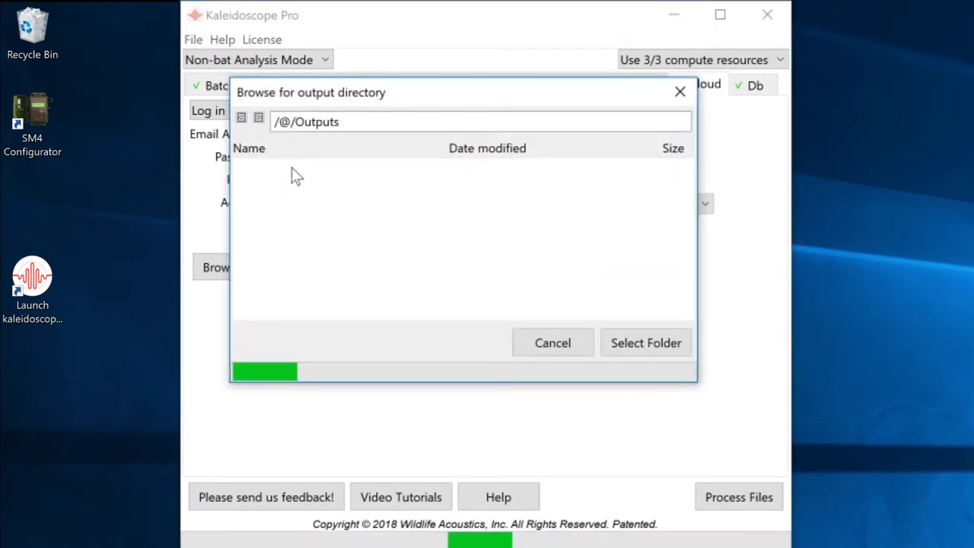
{"action": "left_click", "coordinate": [654, 344]}
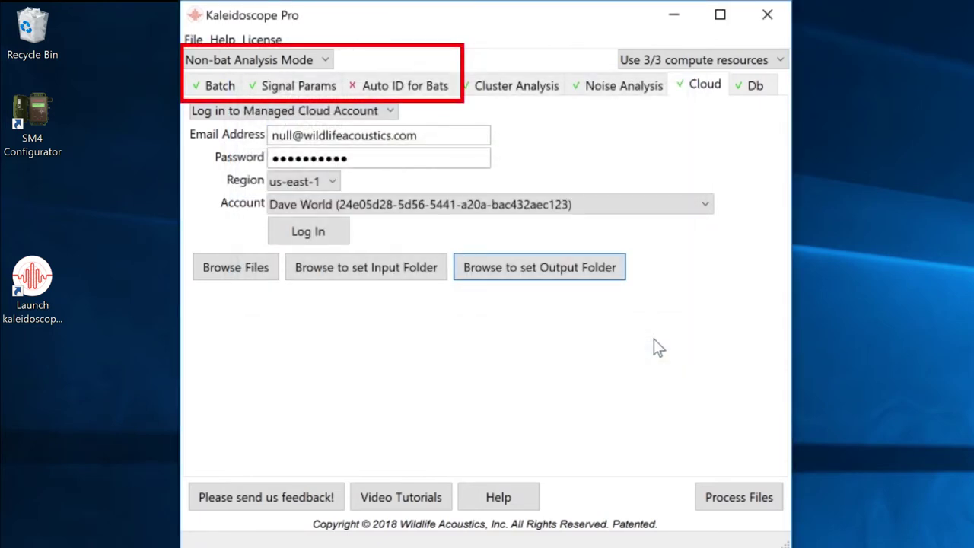
Step: Review the Auto ID for Bats settings, then the Cluster Analysis settings with clustering disabled
{"action": "left_click", "coordinate": [438, 87]}
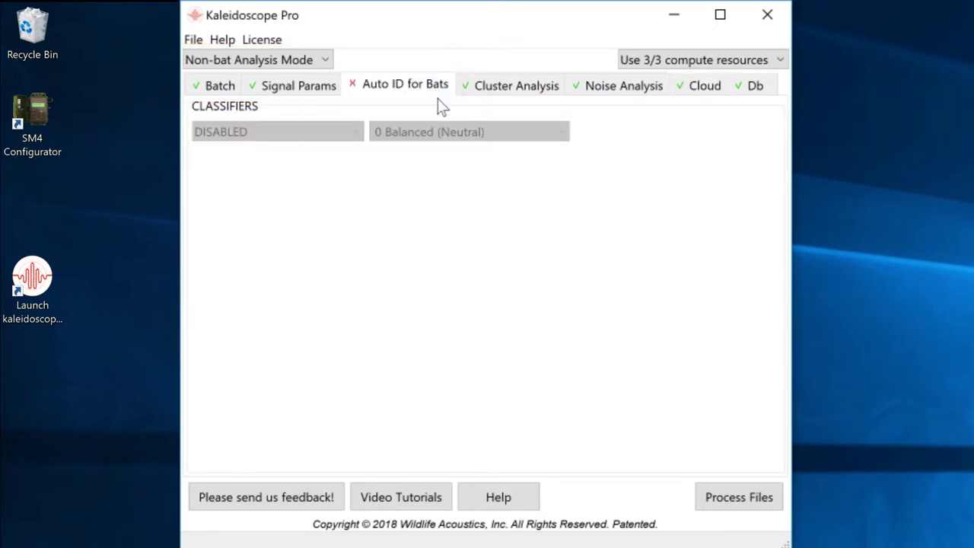
{"action": "left_click", "coordinate": [496, 95]}
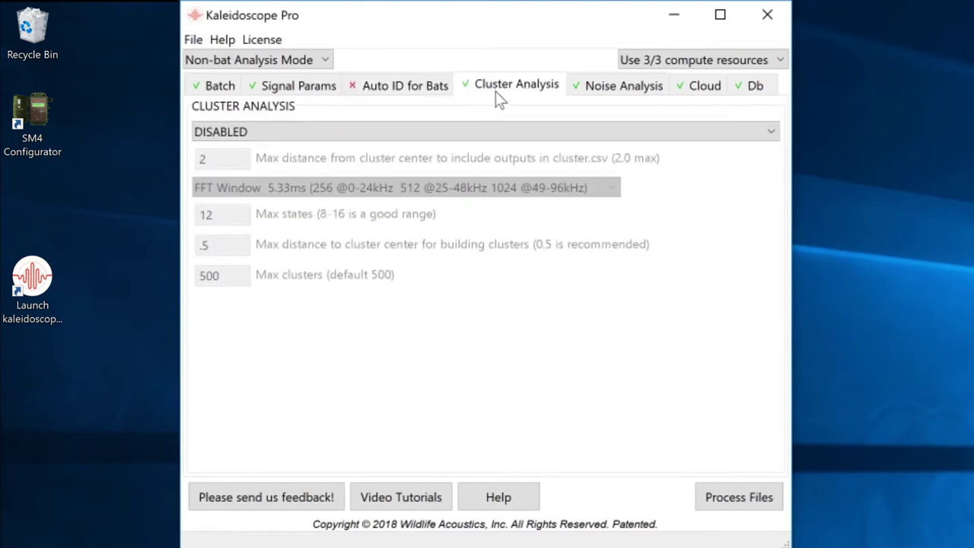
Step: Turn on noise analysis using only the A Weighted band, leaving B and C Weighted unticked
{"action": "left_click", "coordinate": [598, 96]}
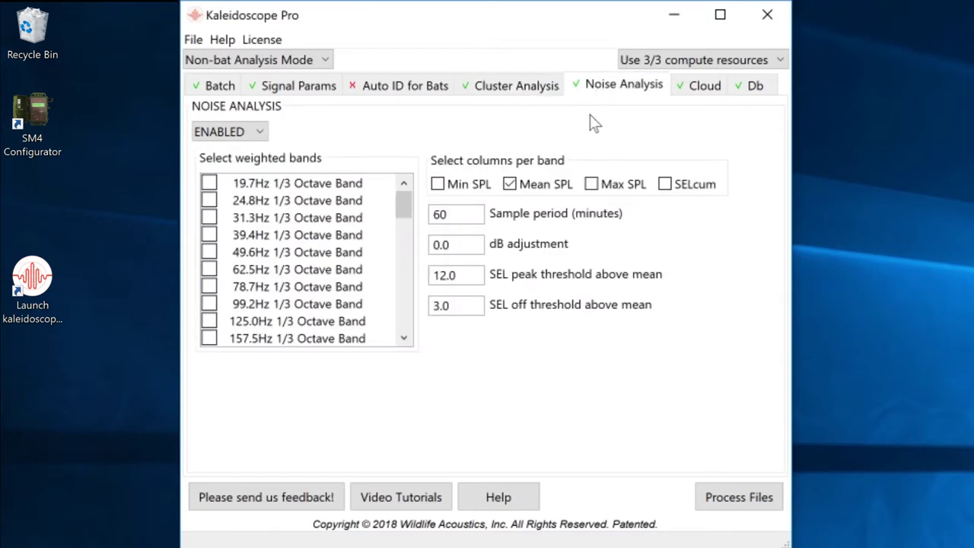
{"action": "left_click_drag", "start_coordinate": [401, 199], "coordinate": [400, 295]}
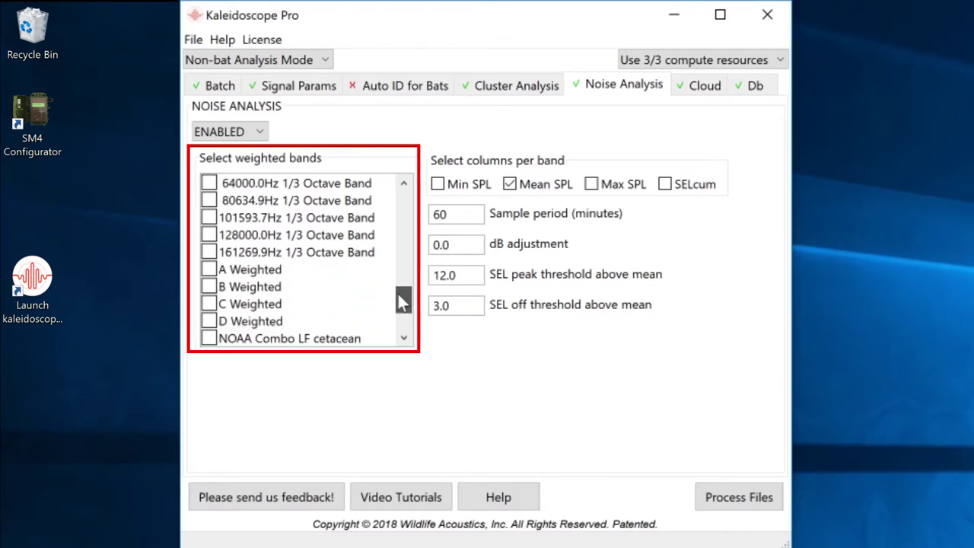
{"action": "left_click_drag", "start_coordinate": [399, 295], "coordinate": [396, 316]}
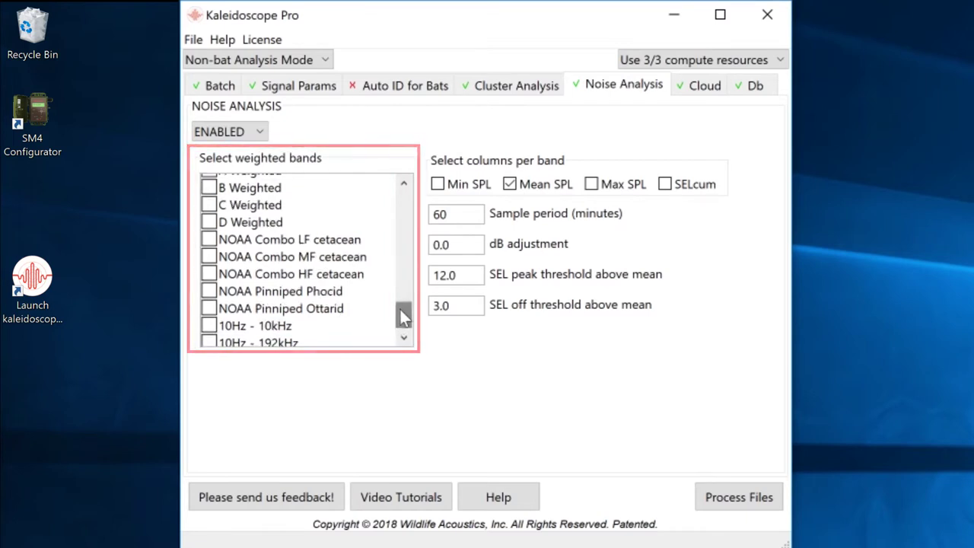
{"action": "left_click_drag", "start_coordinate": [396, 315], "coordinate": [396, 308]}
{"action": "left_click", "coordinate": [209, 218]}
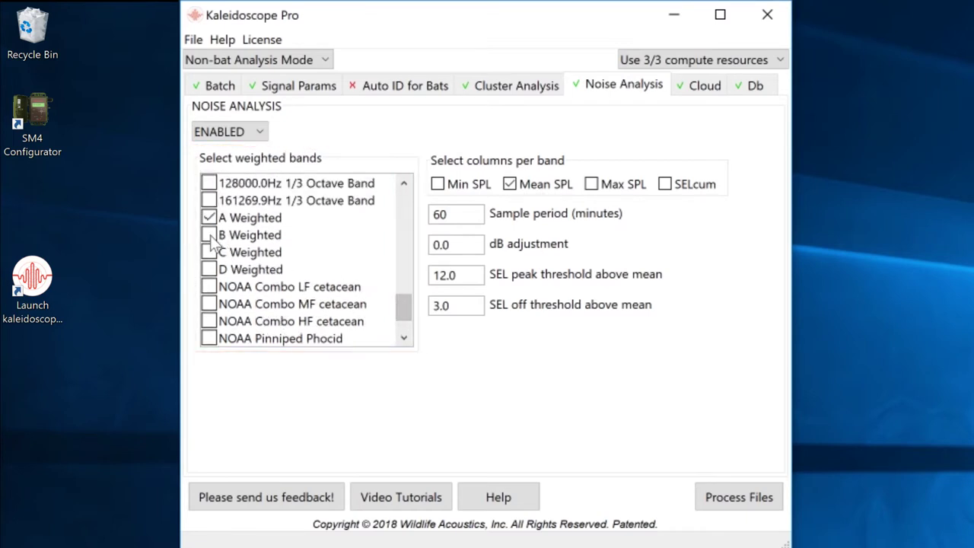
{"action": "left_click", "coordinate": [209, 235]}
{"action": "left_click", "coordinate": [210, 252]}
{"action": "left_click", "coordinate": [210, 252]}
{"action": "left_click", "coordinate": [209, 234]}
{"action": "left_click", "coordinate": [304, 219]}
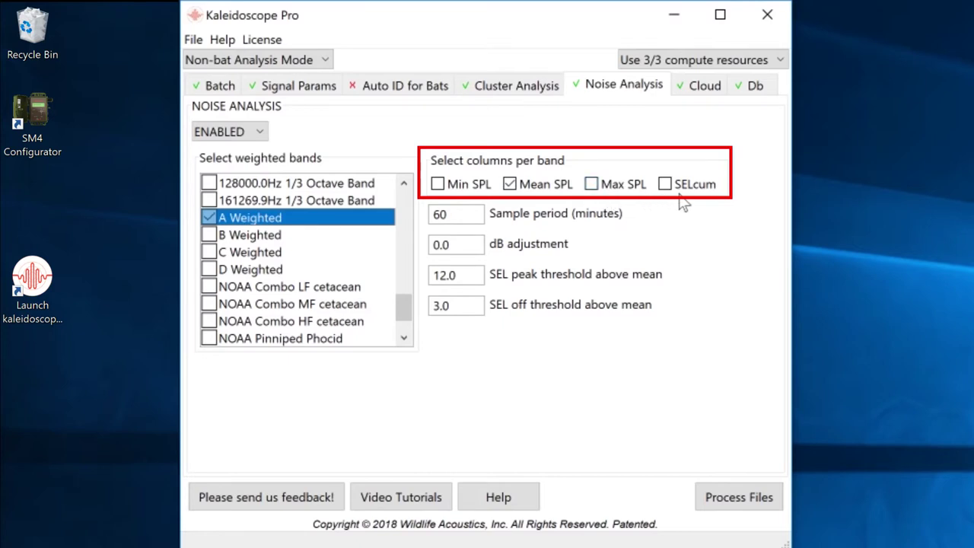
Step: Tick the Min SPL and Max SPL per-band columns alongside Mean SPL
{"action": "left_click", "coordinate": [447, 187]}
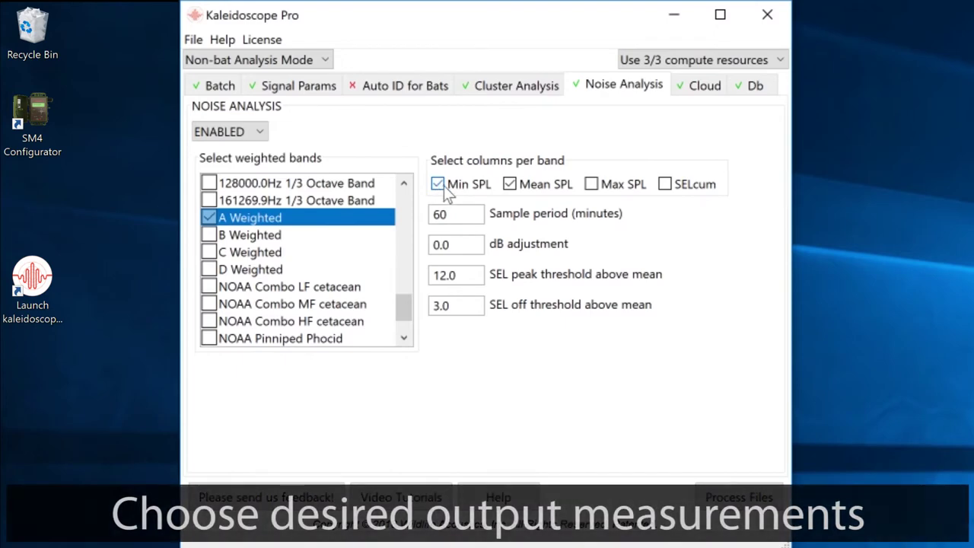
{"action": "left_click", "coordinate": [591, 190]}
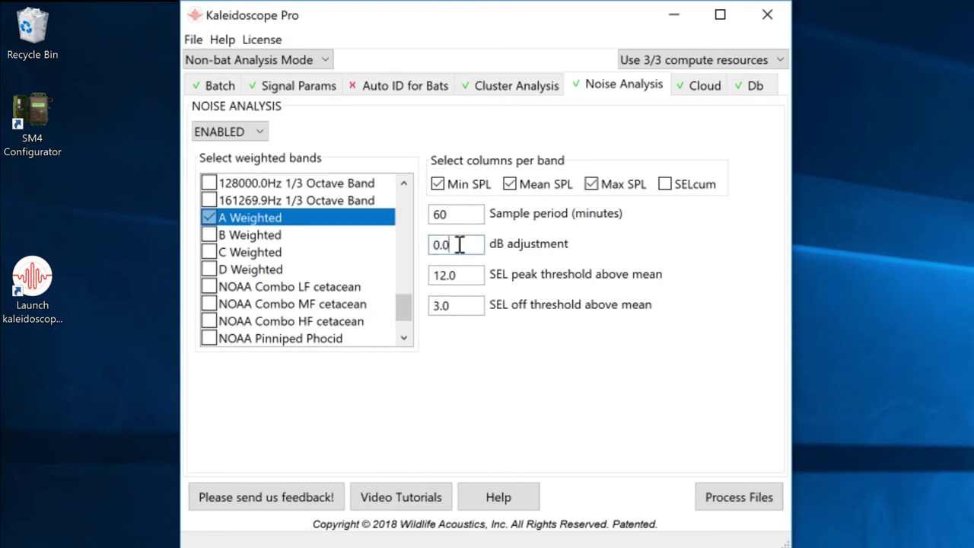
Step: Change the noise dB adjustment from 0.0 to 94 and start processing the files
{"action": "left_click_drag", "start_coordinate": [459, 244], "coordinate": [432, 244]}
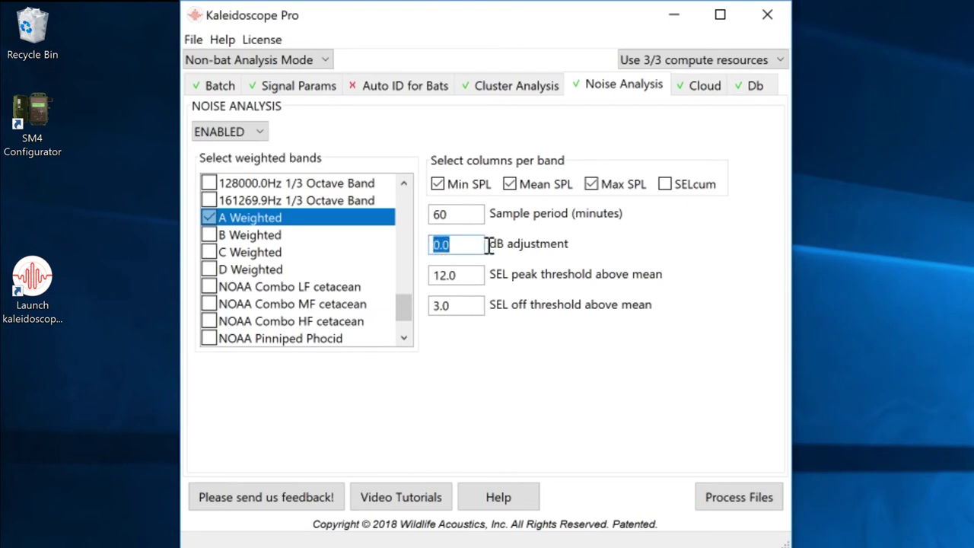
{"action": "type", "text": "94"}
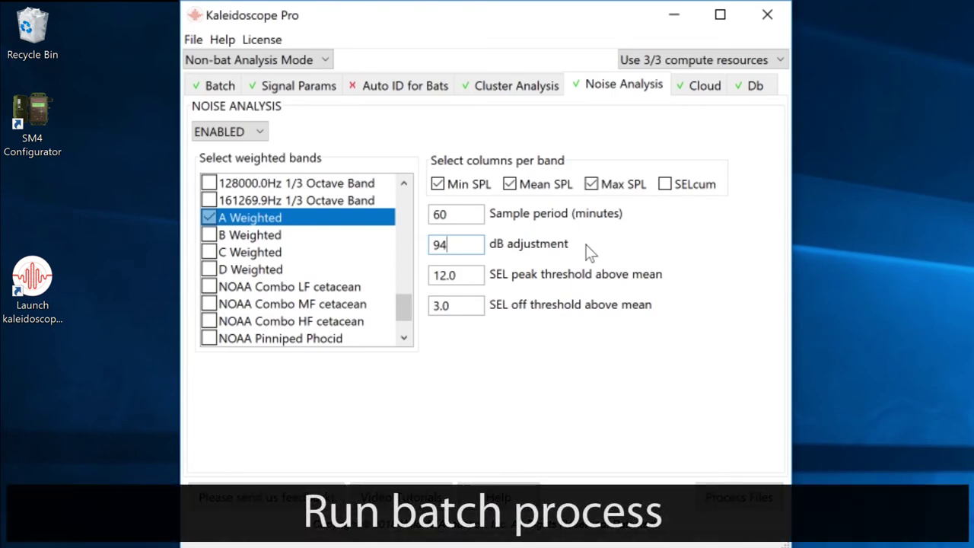
{"action": "left_click", "coordinate": [739, 497]}
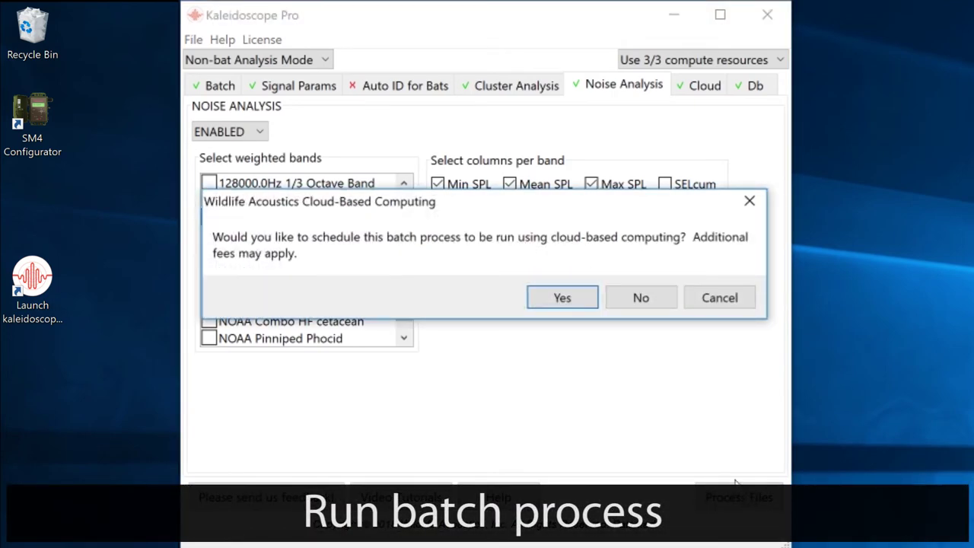
Step: Queue the batch on cloud computing, acknowledge the email and queued notices, and browse cloud files
{"action": "left_click", "coordinate": [565, 302]}
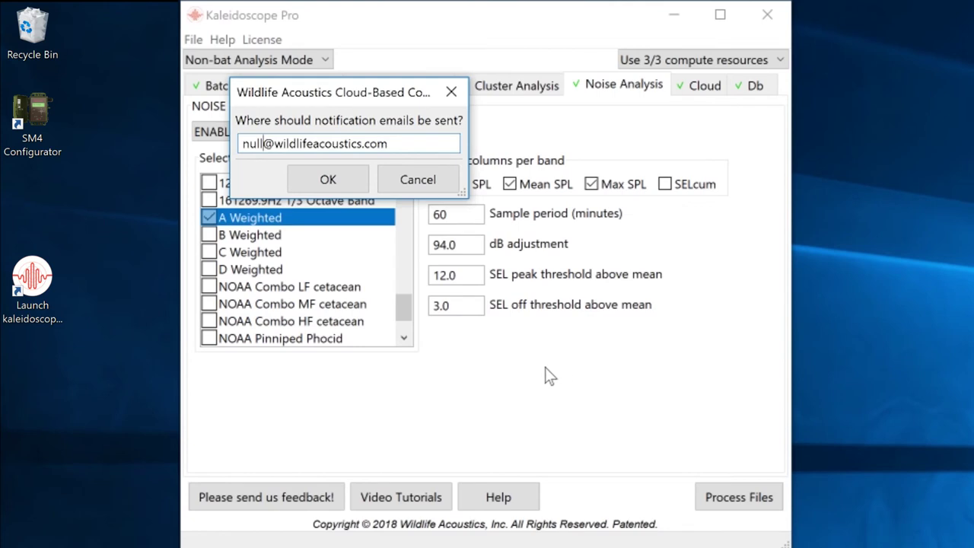
{"action": "left_click", "coordinate": [319, 181]}
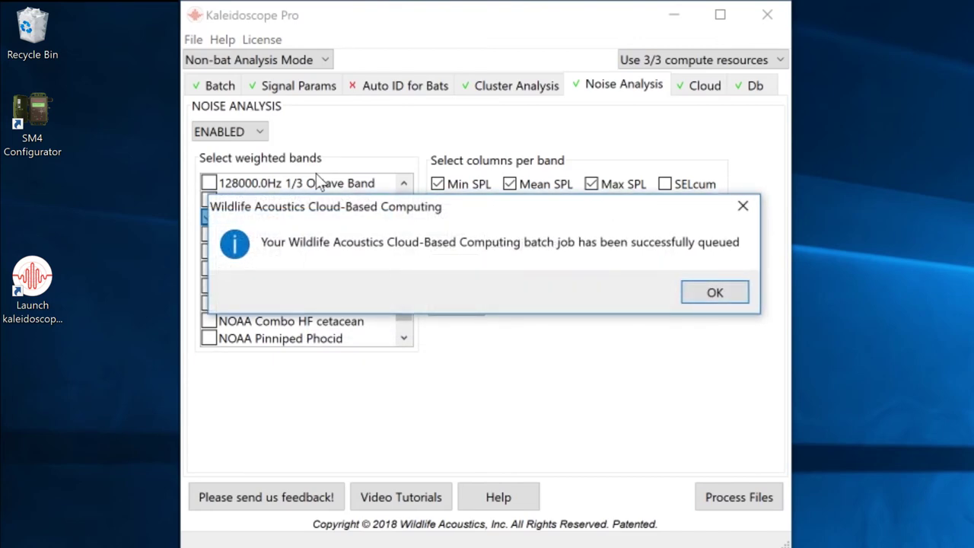
{"action": "key", "text": "Return"}
{"action": "left_click", "coordinate": [254, 277]}
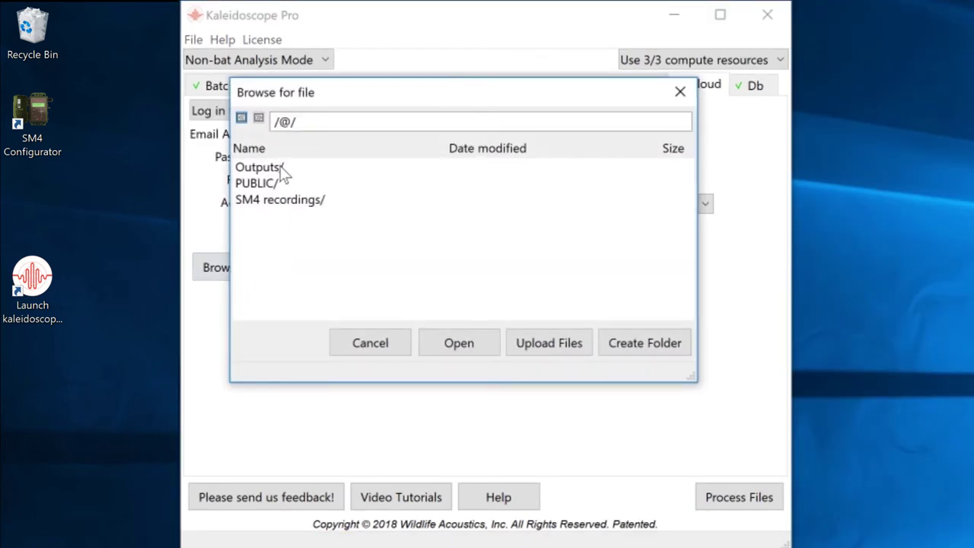
Step: Select noise.csv and noisebyfile.csv in the cloud Outputs folder and copy both to the Desktop
{"action": "double_click", "coordinate": [259, 167]}
{"action": "left_click", "coordinate": [293, 202]}
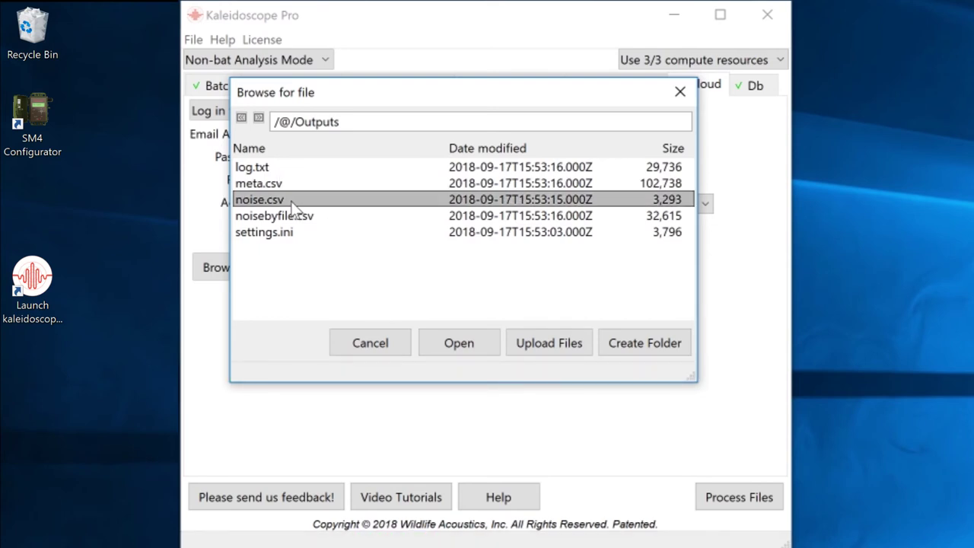
{"action": "left_click", "coordinate": [299, 220], "text": "ctrl"}
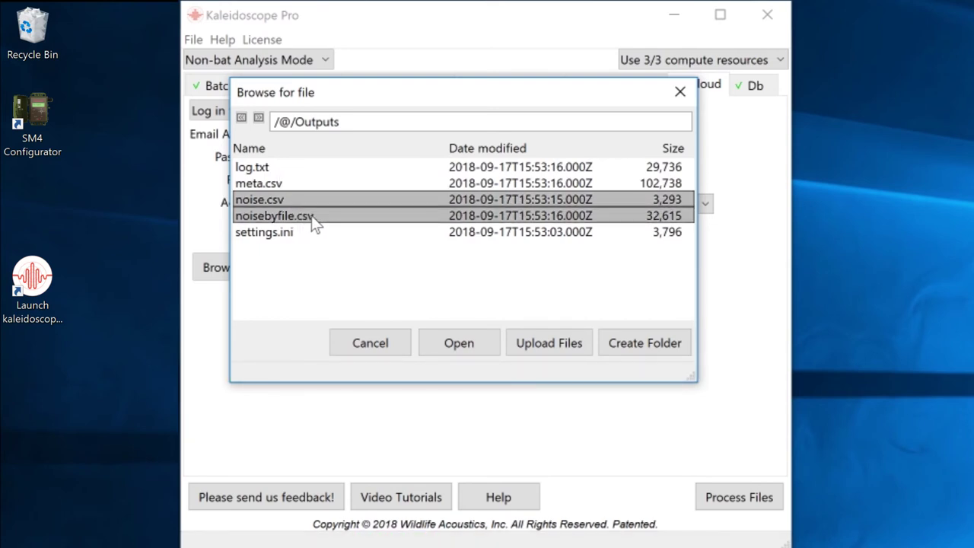
{"action": "right_click", "coordinate": [351, 216]}
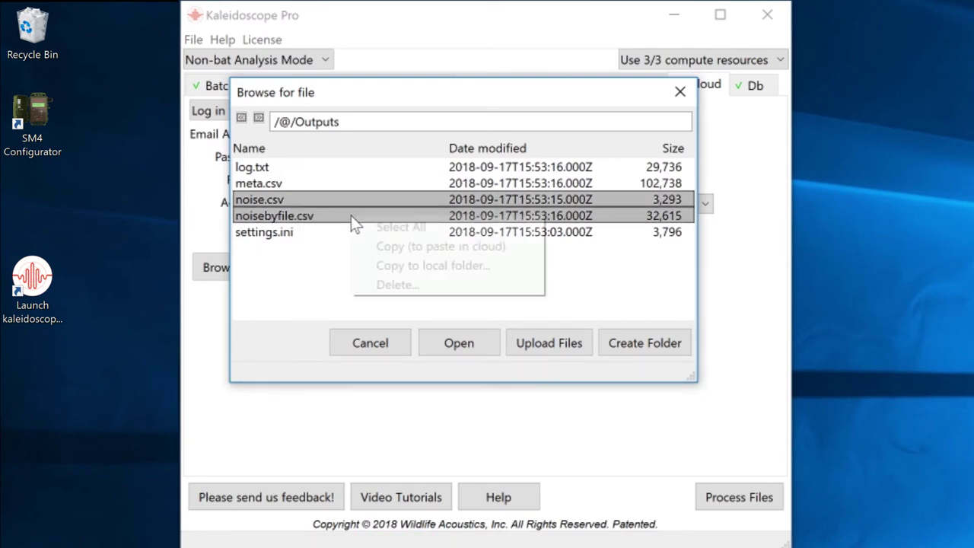
{"action": "left_click", "coordinate": [418, 266]}
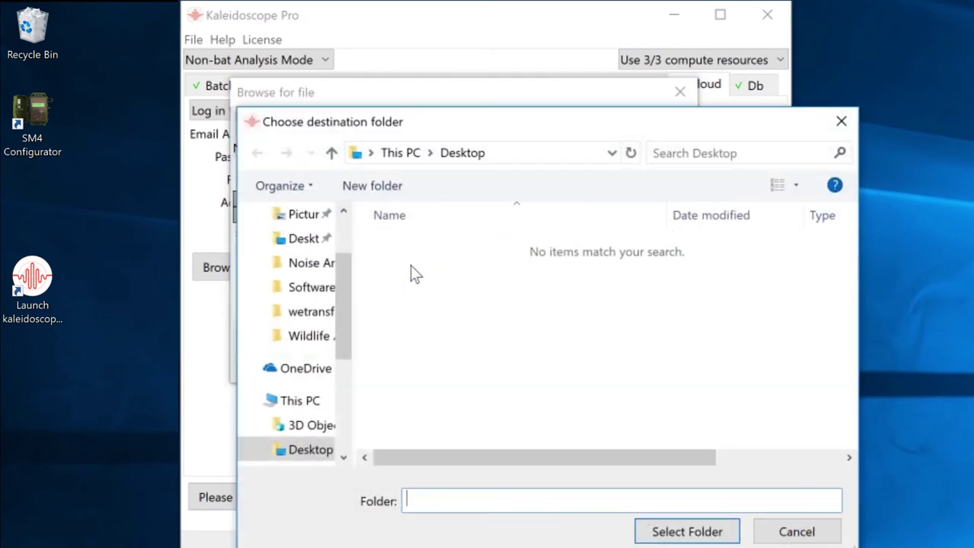
{"action": "left_click", "coordinate": [304, 239]}
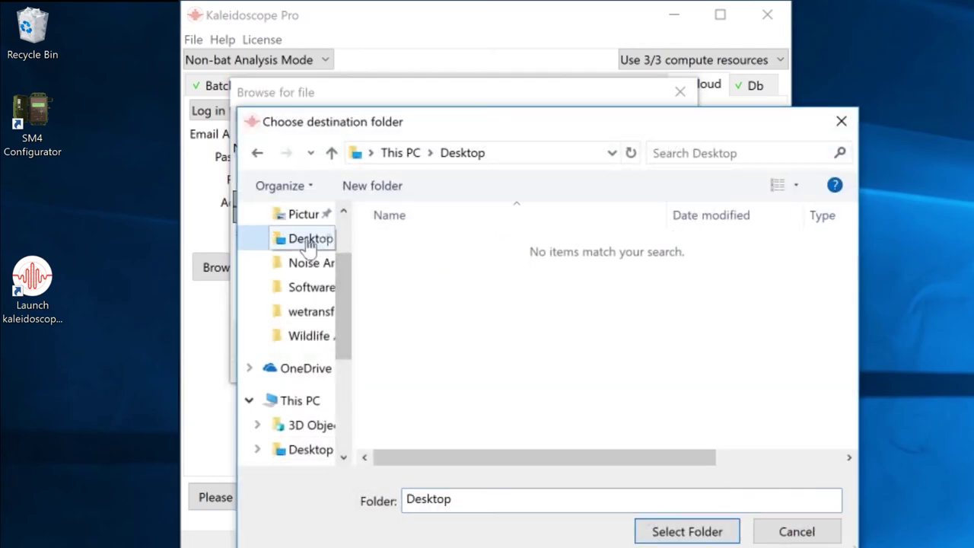
{"action": "left_click", "coordinate": [710, 533]}
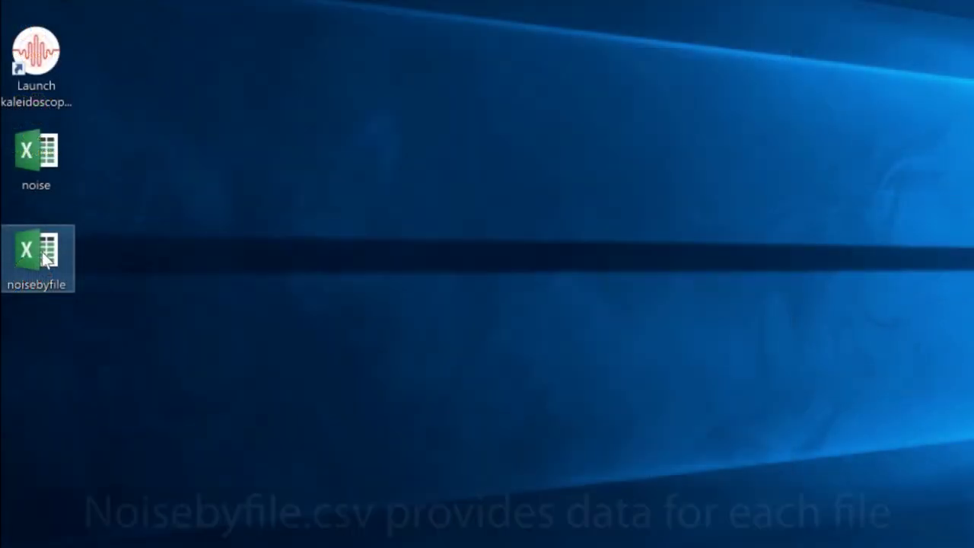
{"action": "mouse_move", "coordinate": [43, 259]}
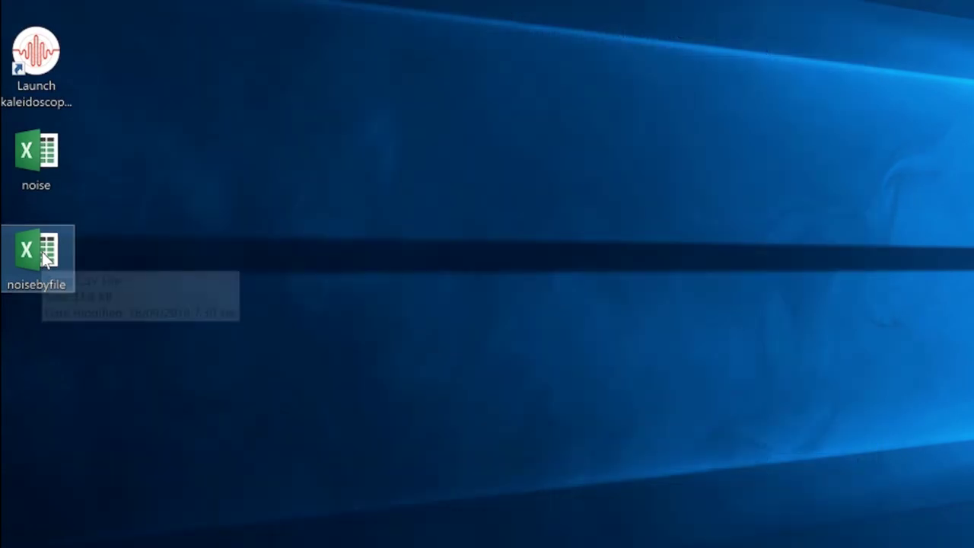
{"action": "left_click", "coordinate": [47, 156]}
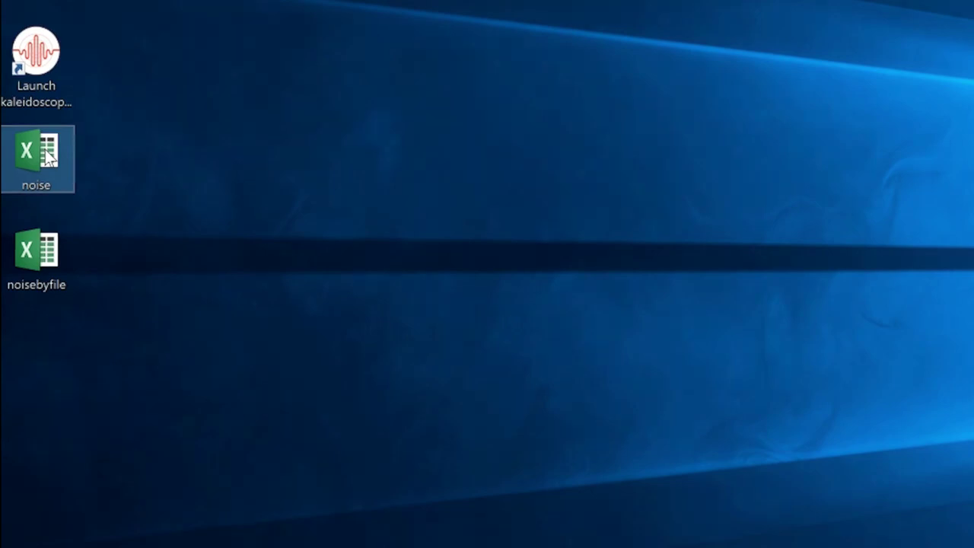
{"action": "mouse_move", "coordinate": [47, 156]}
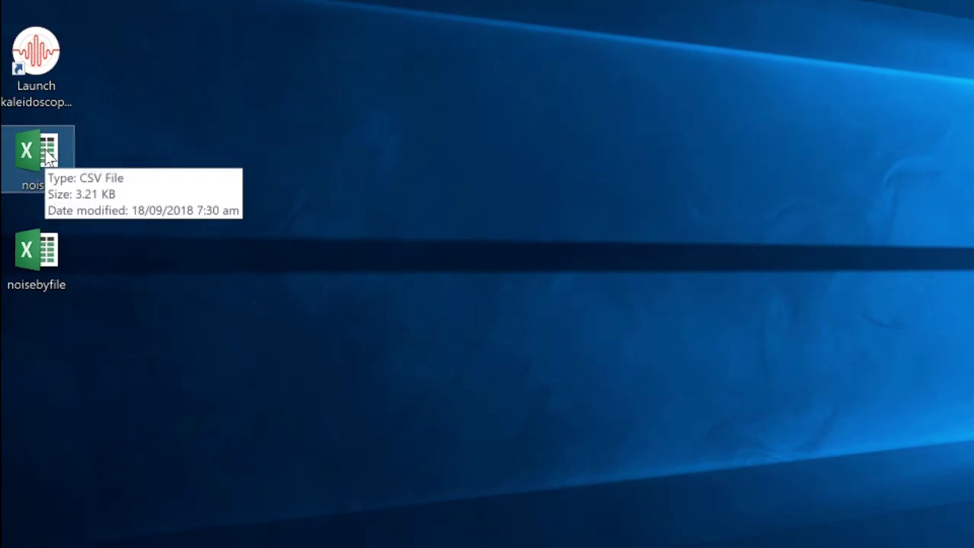